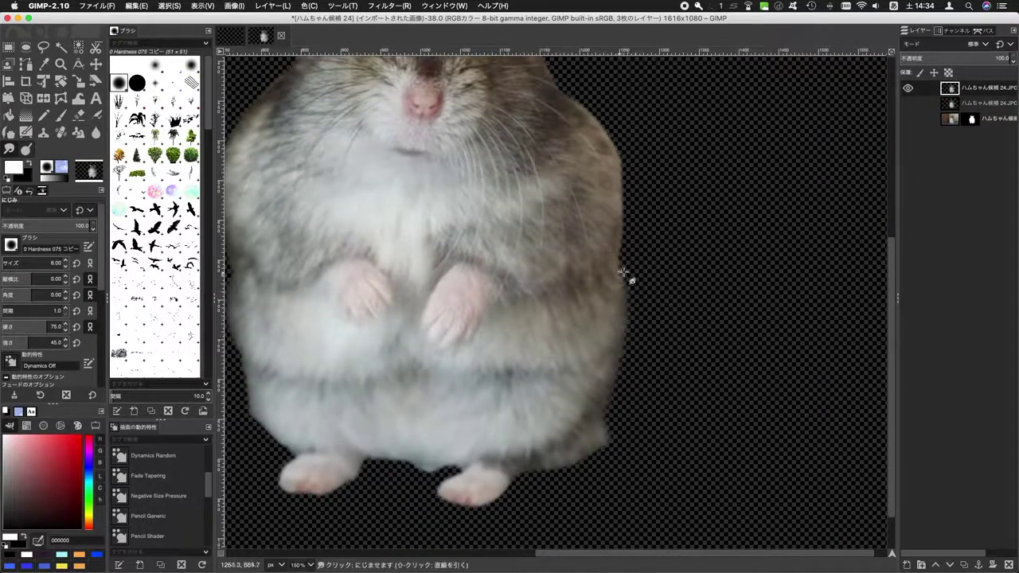
- Pan around the hamster cut-out's outline at high zoom to work along its fur edges
{"action": "scroll", "coordinate": [625, 219], "scroll_direction": "up", "scroll_amount": 2}
{"action": "scroll", "coordinate": [579, 168], "scroll_direction": "left", "scroll_amount": 3}
{"action": "scroll", "coordinate": [580, 179], "scroll_direction": "up", "scroll_amount": 2}
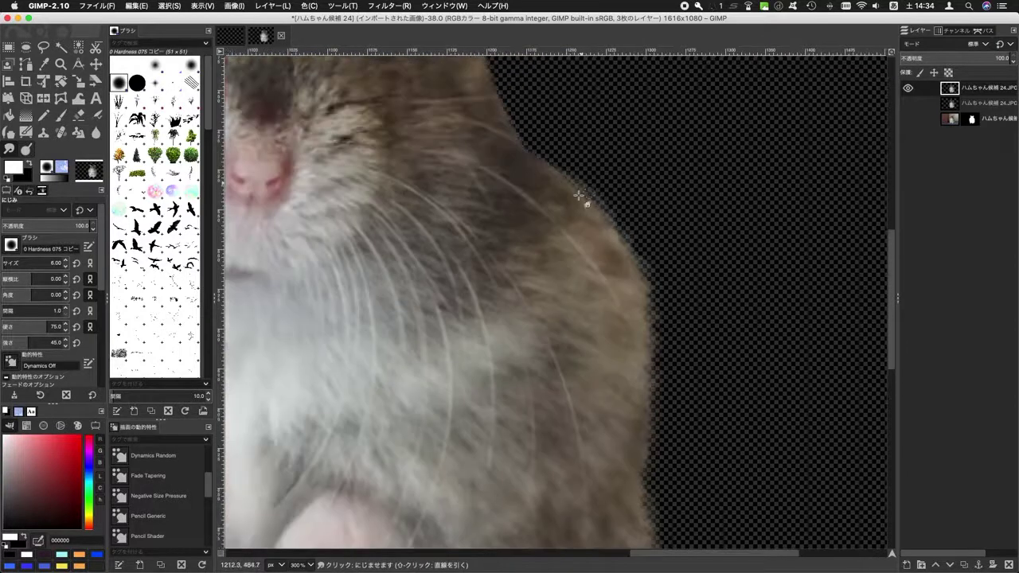
{"action": "scroll", "coordinate": [549, 307], "scroll_direction": "up", "scroll_amount": 5}
{"action": "scroll", "coordinate": [569, 291], "scroll_direction": "left", "scroll_amount": 2}
{"action": "scroll", "coordinate": [574, 204], "scroll_direction": "up", "scroll_amount": 3}
{"action": "scroll", "coordinate": [550, 271], "scroll_direction": "up", "scroll_amount": 2}
{"action": "scroll", "coordinate": [528, 335], "scroll_direction": "left", "scroll_amount": 2}
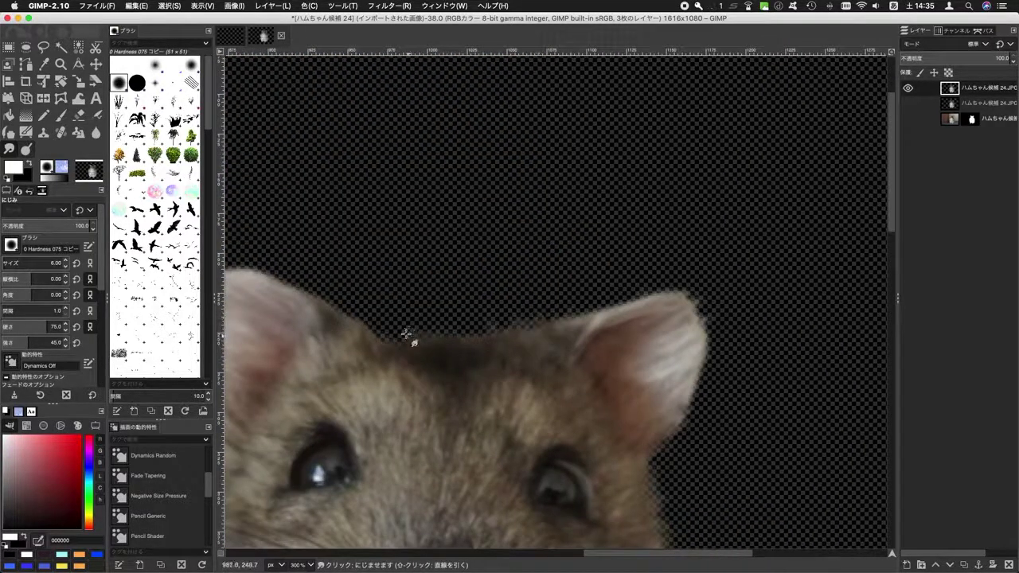
{"action": "scroll", "coordinate": [408, 326], "scroll_direction": "down", "scroll_amount": 15}
{"action": "scroll", "coordinate": [557, 311], "scroll_direction": "left", "scroll_amount": 2}
{"action": "scroll", "coordinate": [746, 291], "scroll_direction": "right", "scroll_amount": 3}
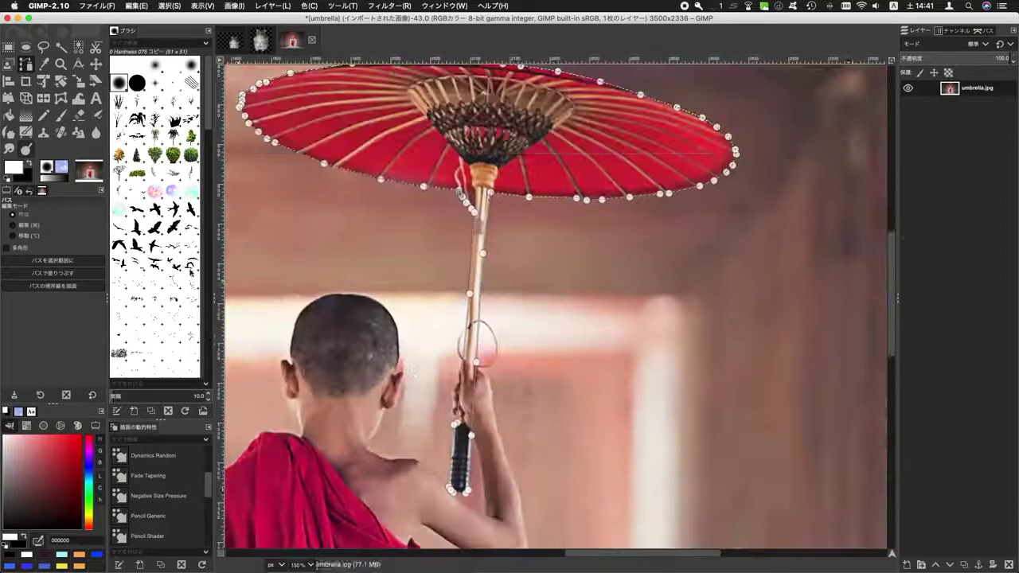
- Switch to Intelligent Scissors and pan along the umbrella to trace its outline
{"action": "key", "text": "i"}
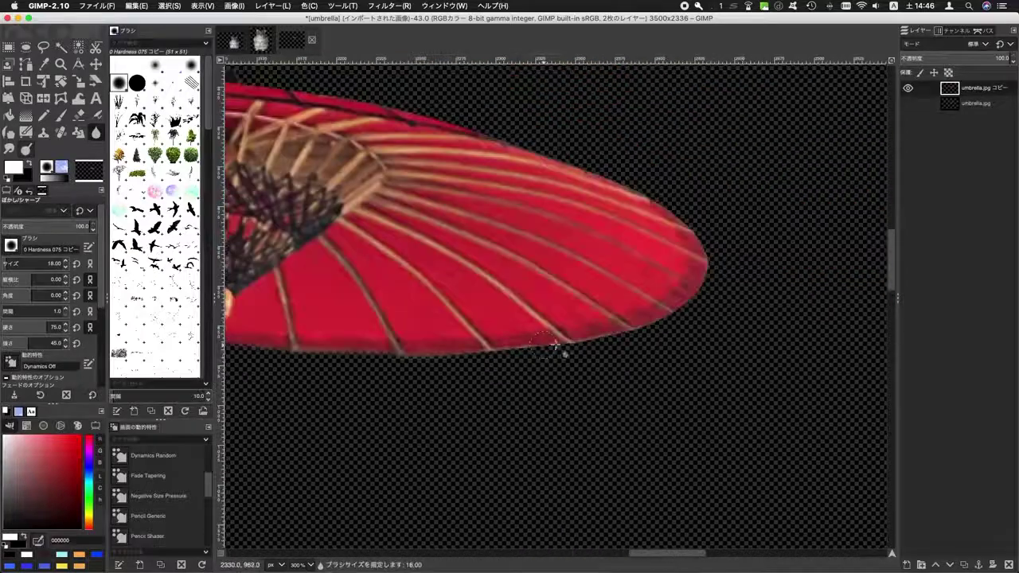
{"action": "scroll", "coordinate": [466, 246], "scroll_direction": "left", "scroll_amount": 5}
{"action": "scroll", "coordinate": [597, 358], "scroll_direction": "left", "scroll_amount": 5}
{"action": "scroll", "coordinate": [717, 422], "scroll_direction": "left", "scroll_amount": 3}
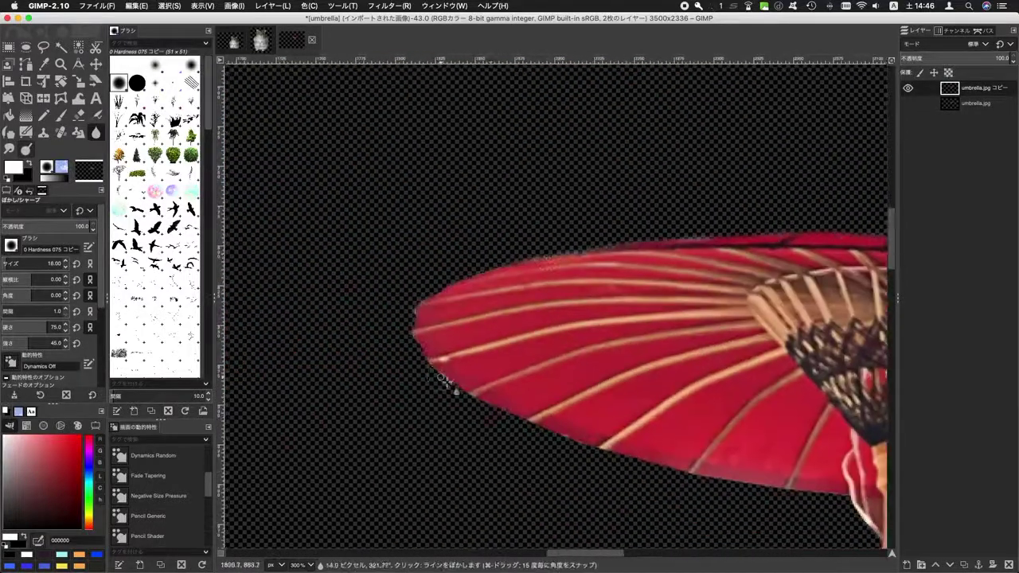
{"action": "scroll", "coordinate": [747, 441], "scroll_direction": "down", "scroll_amount": 1}
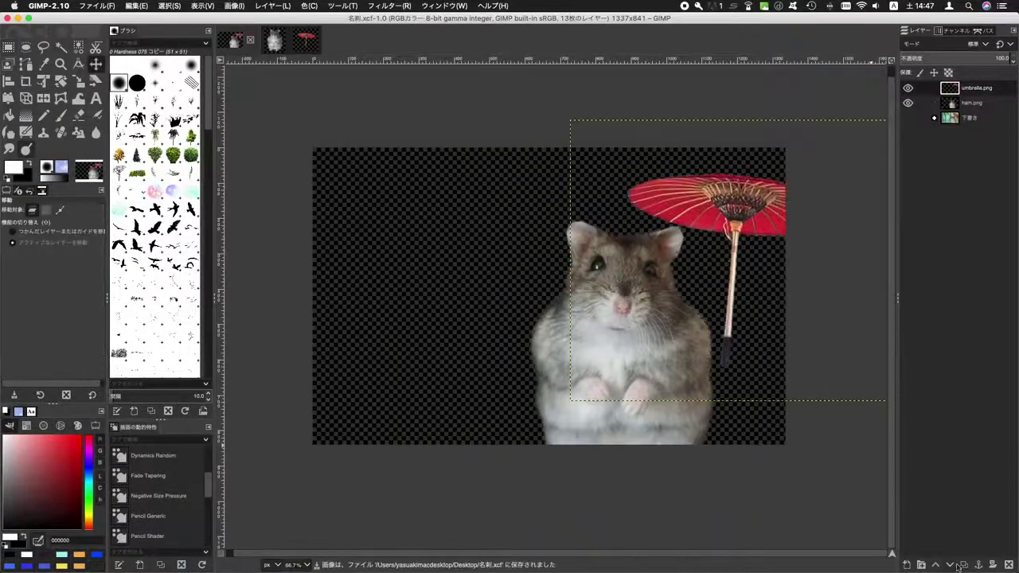
- Rotate the umbrella 38.66° and save, then reposition the bamboo and shrink the leaf layer
{"action": "left_click_drag", "start_coordinate": [557, 281], "coordinate": [547, 263]}
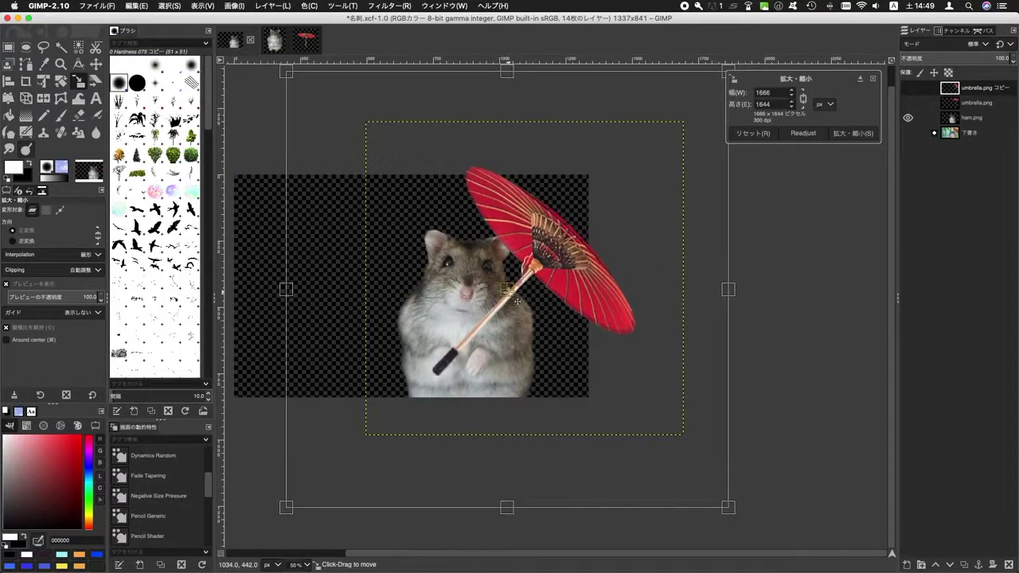
{"action": "key", "text": "ctrl+s"}
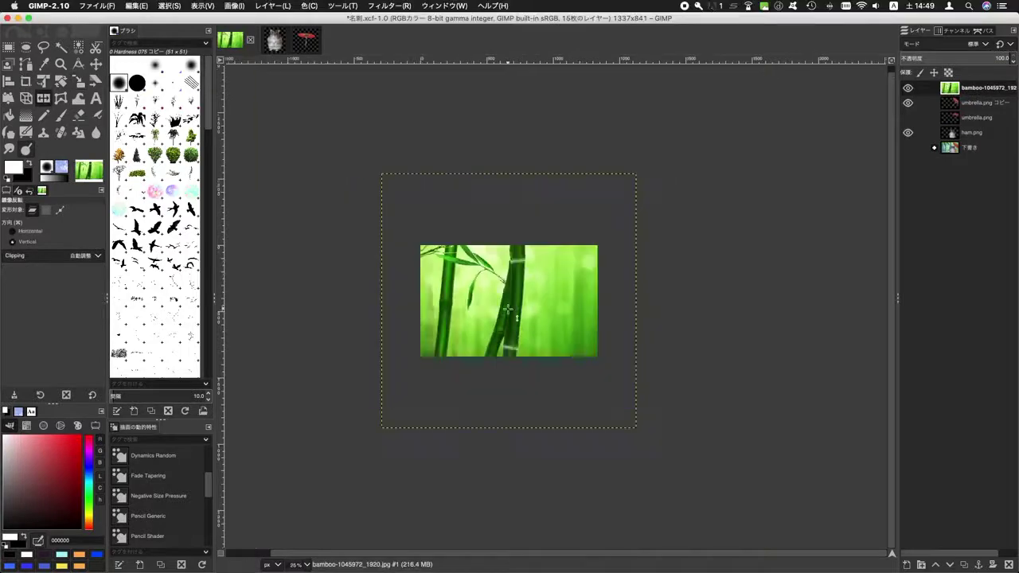
{"action": "left_click_drag", "start_coordinate": [464, 314], "coordinate": [467, 325]}
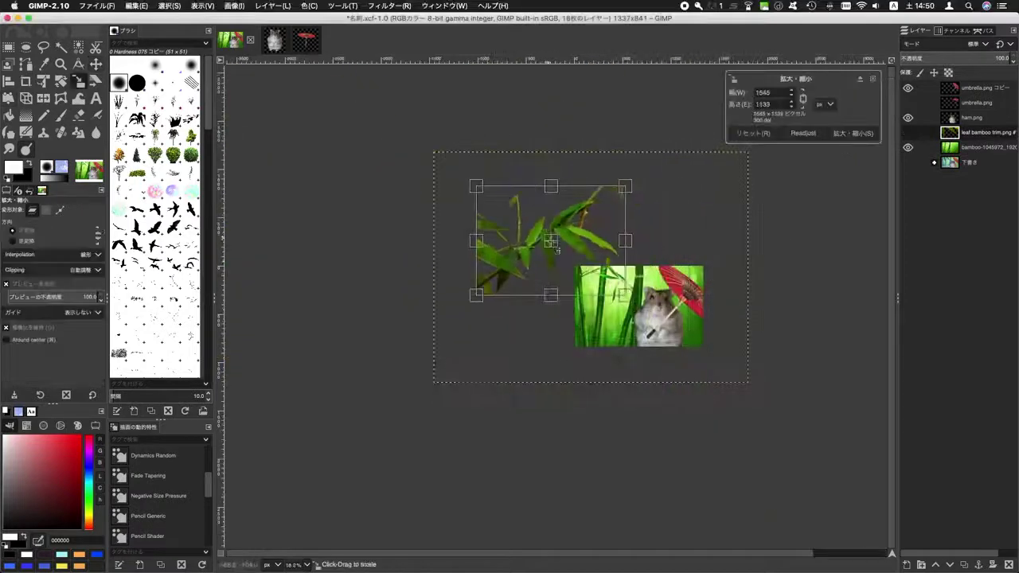
{"action": "left_click_drag", "start_coordinate": [359, 155], "coordinate": [374, 153]}
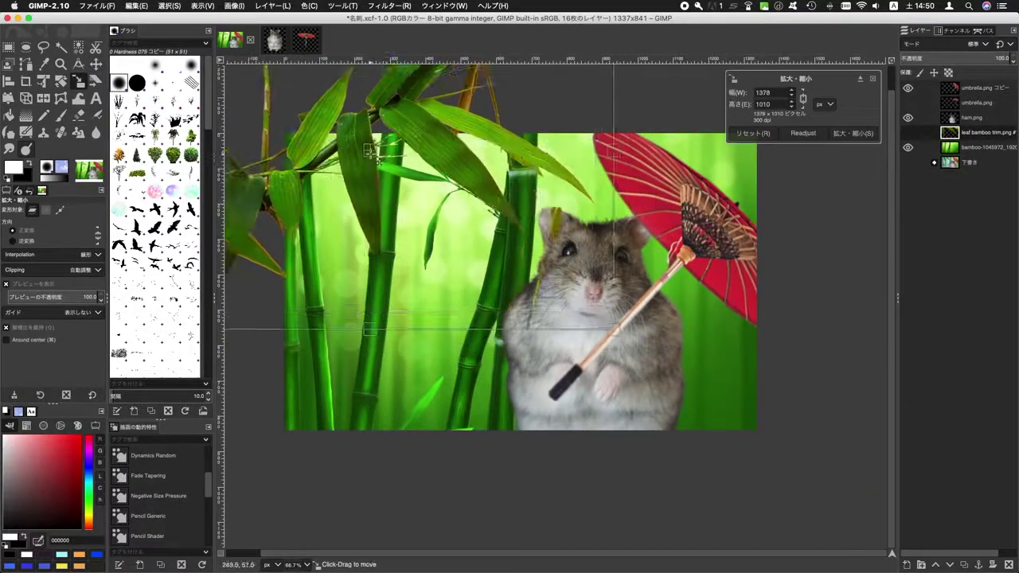
{"action": "key", "text": "Return"}
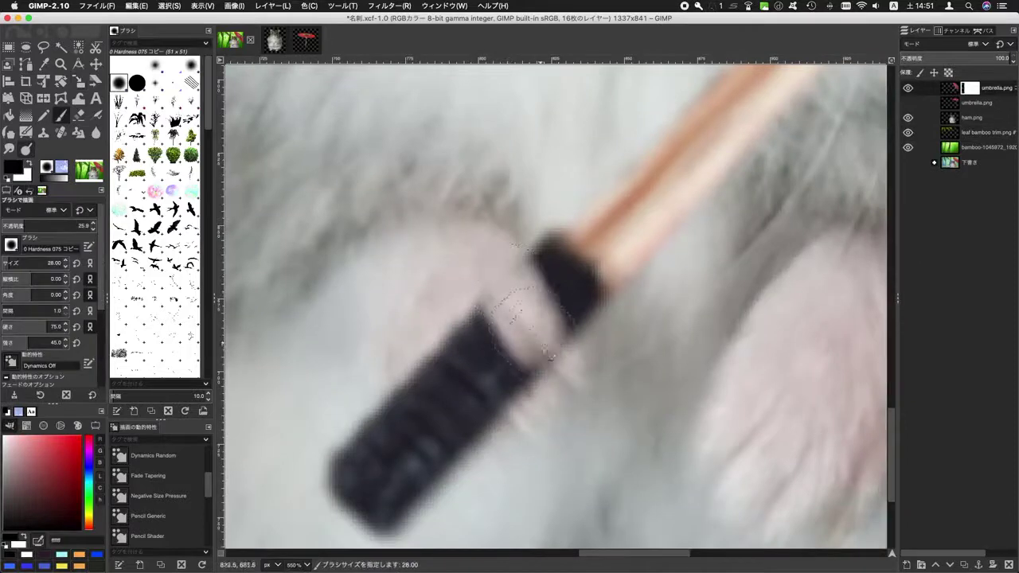
- Mask out part of the umbrella grip so the hamster's paw overlaps it
{"action": "mouse_move", "coordinate": [549, 318]}
{"action": "left_mouse_down"}
{"action": "mouse_move", "coordinate": [525, 351]}
{"action": "mouse_move", "coordinate": [446, 394]}
{"action": "mouse_move", "coordinate": [400, 371]}
{"action": "left_mouse_up"}
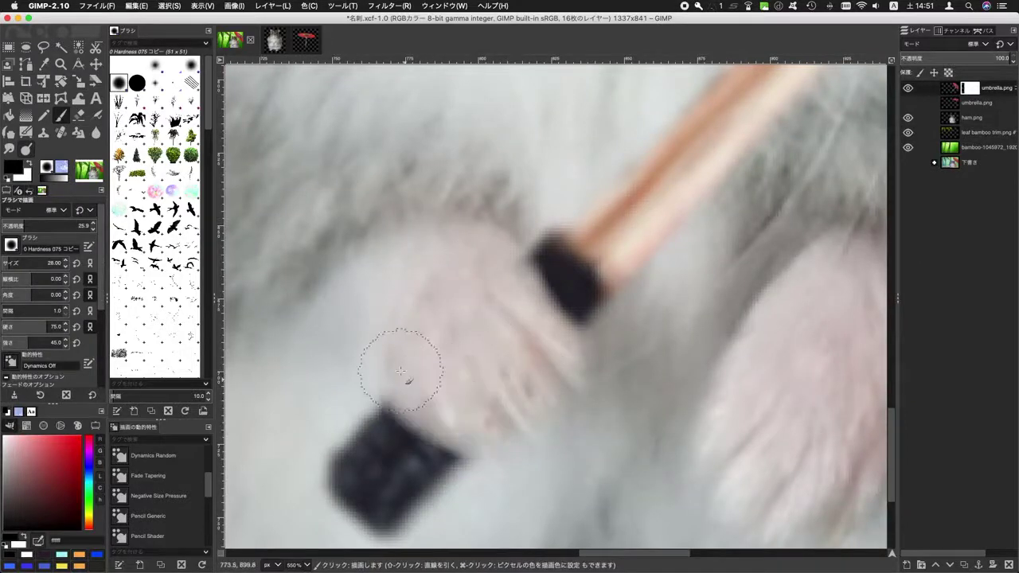
{"action": "scroll", "coordinate": [599, 364], "scroll_direction": "up", "scroll_amount": 2}
{"action": "scroll", "coordinate": [599, 364], "scroll_direction": "left", "scroll_amount": 2}
{"action": "scroll", "coordinate": [612, 285], "scroll_direction": "down", "scroll_amount": 2}
{"action": "scroll", "coordinate": [558, 358], "scroll_direction": "left", "scroll_amount": 1}
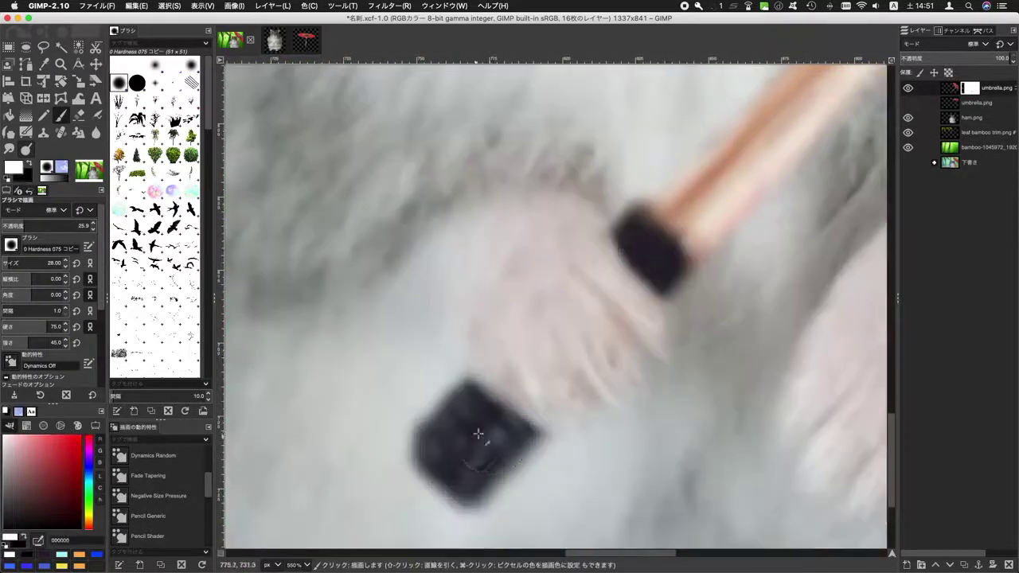
{"action": "key", "text": "shift+ctrl+j"}
{"action": "scroll", "coordinate": [510, 263], "scroll_direction": "up", "scroll_amount": 5}
- Paint umbrella red over the green halo along the top of the hamster's ear
{"action": "mouse_move", "coordinate": [478, 263]}
{"action": "left_mouse_down"}
{"action": "mouse_move", "coordinate": [605, 223]}
{"action": "mouse_move", "coordinate": [617, 366]}
{"action": "left_mouse_up"}
{"action": "scroll", "coordinate": [376, 229], "scroll_direction": "up", "scroll_amount": 1}
{"action": "mouse_move", "coordinate": [645, 285]}
{"action": "left_mouse_down"}
{"action": "mouse_move", "coordinate": [434, 143]}
{"action": "mouse_move", "coordinate": [617, 200]}
{"action": "left_mouse_up"}
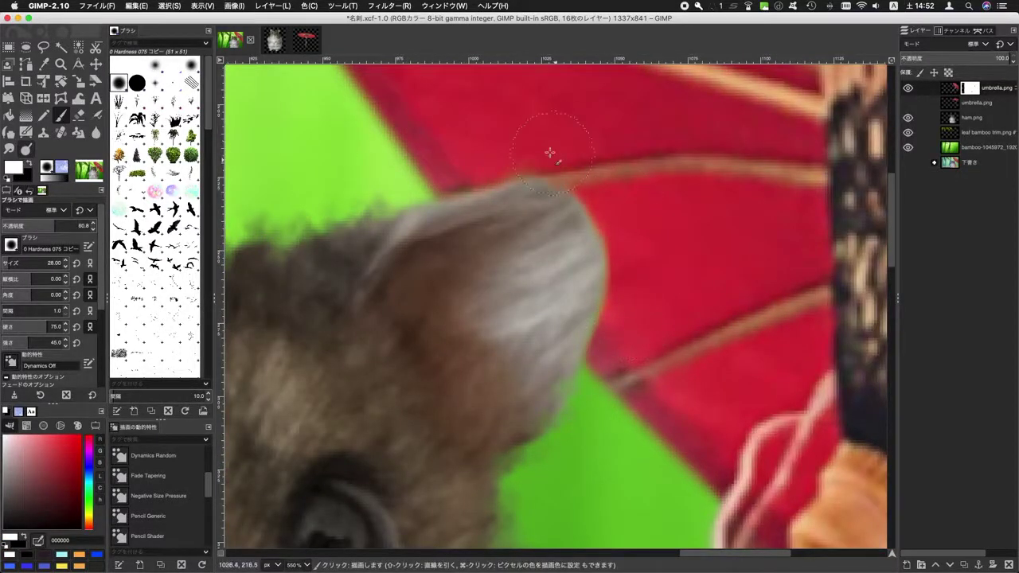
{"action": "key", "text": "shift+ctrl+j"}
- Add a cyan fill layer and lower its opacity to mist the bamboo
{"action": "left_click", "coordinate": [907, 565]}
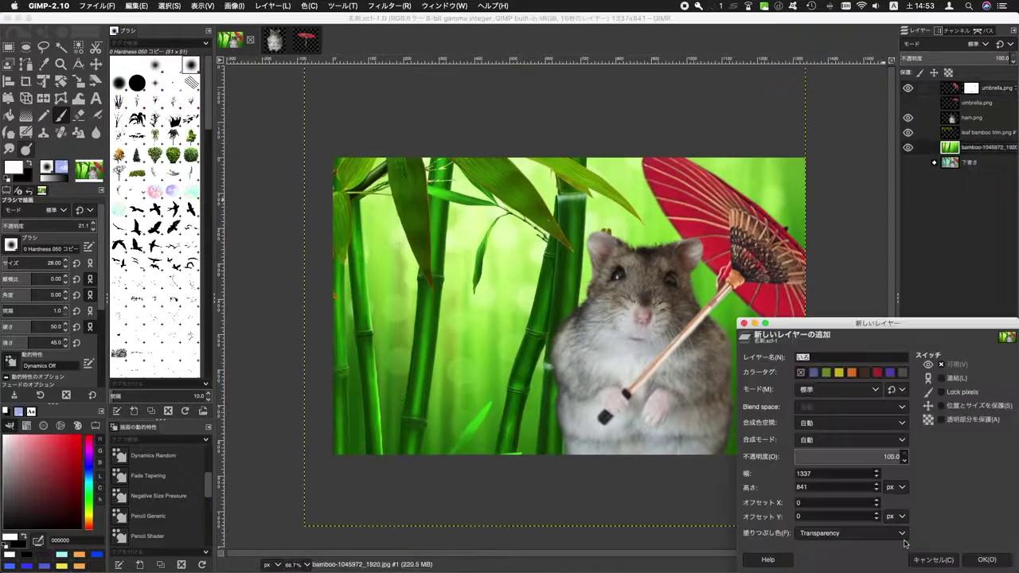
{"action": "left_click", "coordinate": [987, 560]}
{"action": "left_click_drag", "start_coordinate": [947, 58], "coordinate": [977, 56]}
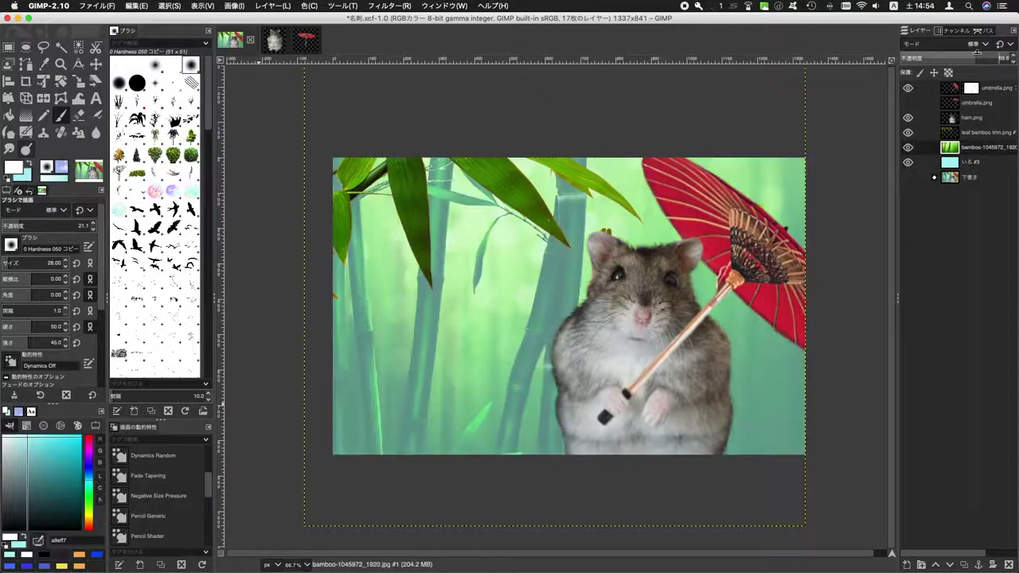
{"action": "scroll", "coordinate": [977, 53], "scroll_direction": "down", "scroll_amount": 4}
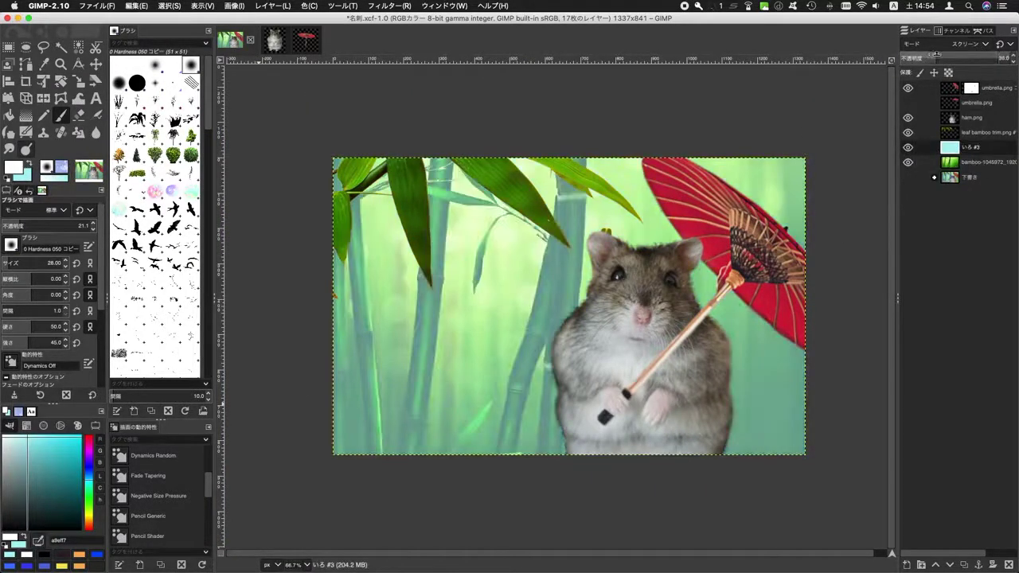
- Add a hikari layer, move the leaf layer to the top, and draw a glow gradient on hikari
{"action": "key", "text": "shift+ctrl+n"}
{"action": "left_click", "coordinate": [986, 560]}
{"action": "left_click_drag", "start_coordinate": [962, 90], "coordinate": [962, 88]}
{"action": "scroll", "coordinate": [807, 485], "scroll_direction": "up", "scroll_amount": 3}
{"action": "scroll", "coordinate": [598, 79], "scroll_direction": "down", "scroll_amount": 4}
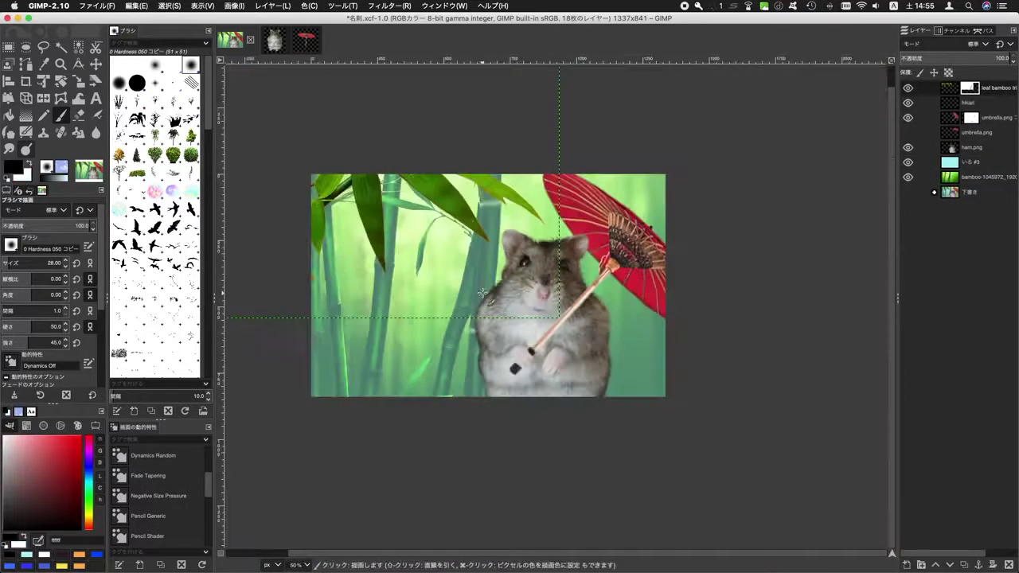
{"action": "left_click", "coordinate": [968, 102]}
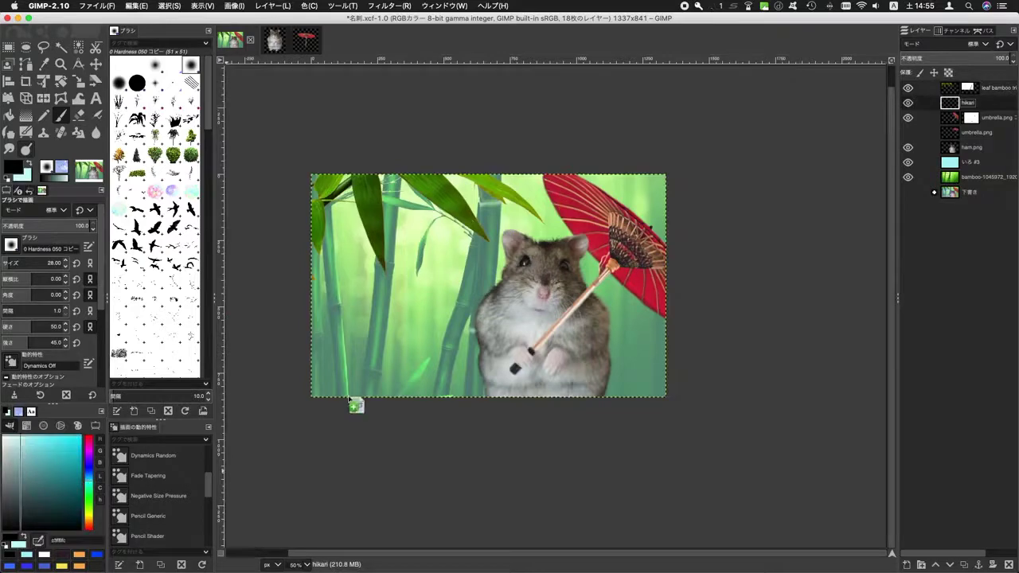
{"action": "key", "text": "g"}
{"action": "left_click_drag", "start_coordinate": [251, 140], "coordinate": [480, 338]}
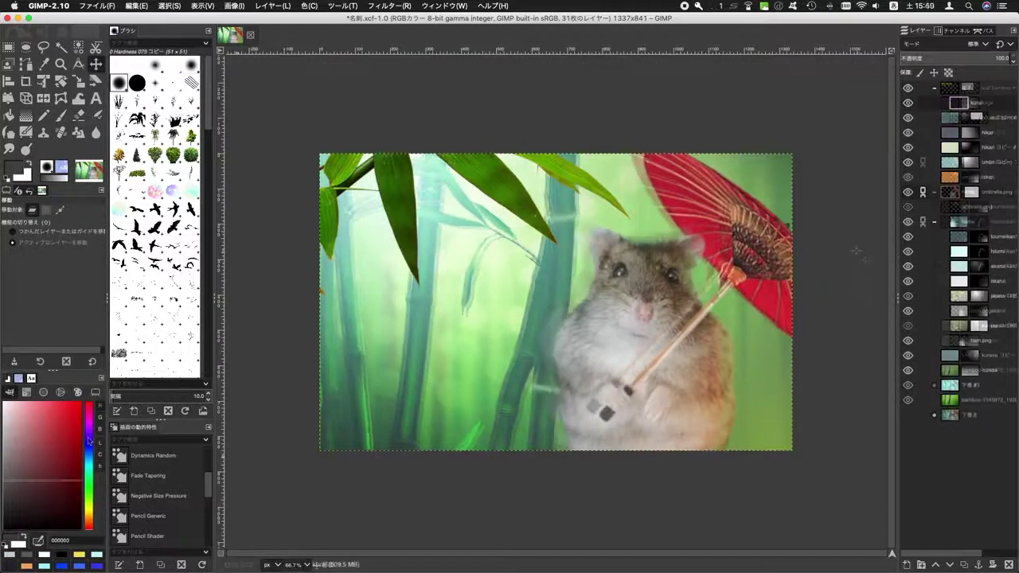
- Add a mask to the kurai #3 shading layer and navigate around to review the composite
{"action": "left_click", "coordinate": [987, 560]}
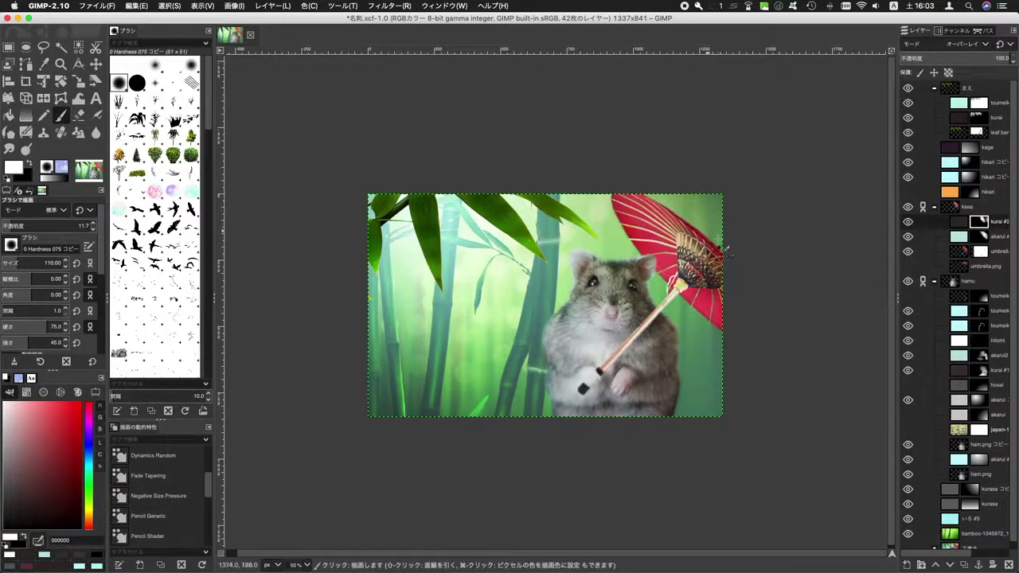
{"action": "scroll", "coordinate": [691, 328], "scroll_direction": "up", "scroll_amount": 1, "text": "ctrl"}
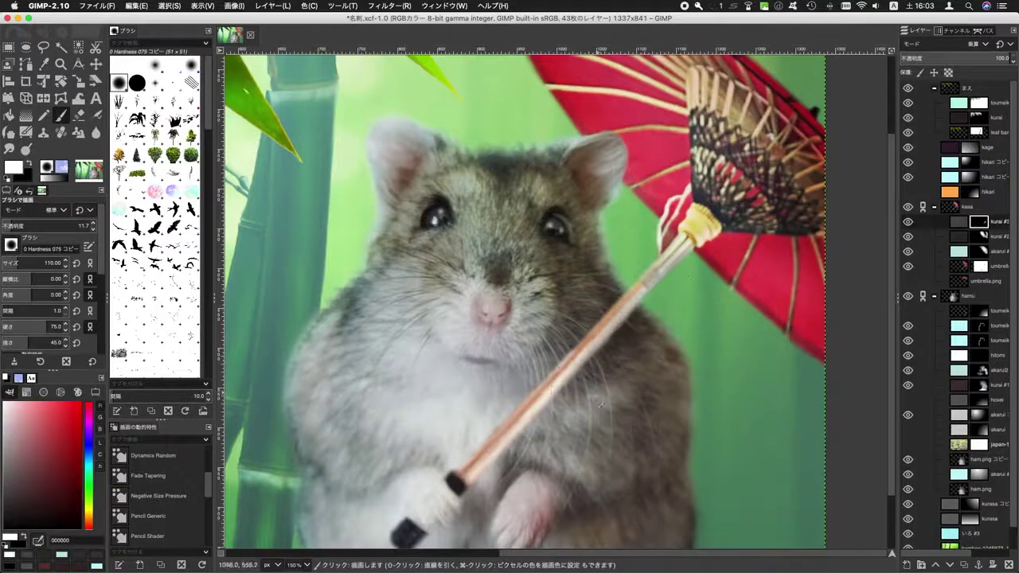
{"action": "scroll", "coordinate": [723, 329], "scroll_direction": "down", "scroll_amount": 1, "text": "ctrl"}
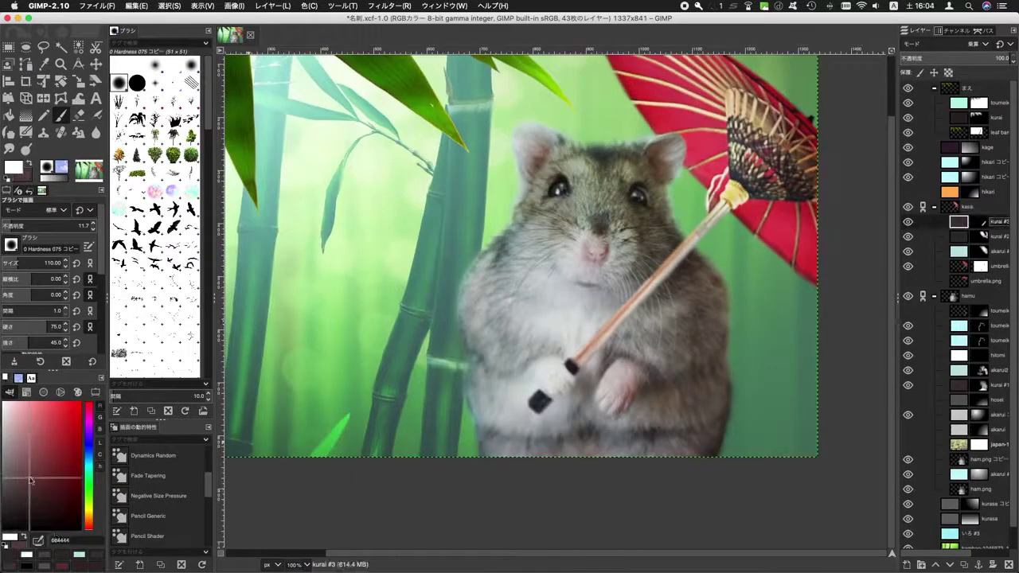
{"action": "scroll", "coordinate": [550, 402], "scroll_direction": "up", "scroll_amount": 2}
{"action": "scroll", "coordinate": [605, 382], "scroll_direction": "right", "scroll_amount": 1}
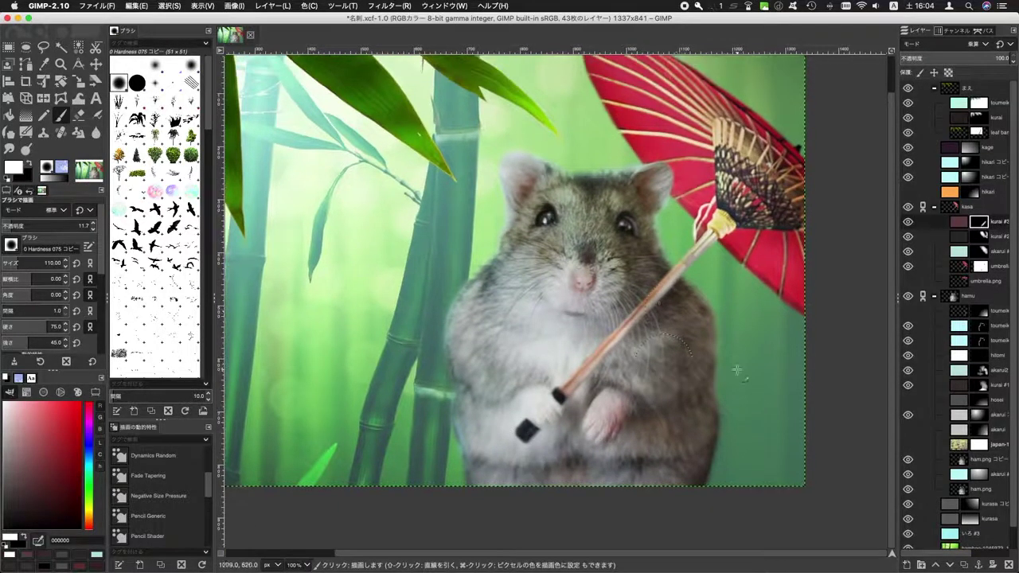
{"action": "scroll", "coordinate": [534, 328], "scroll_direction": "down", "scroll_amount": 1, "text": "ctrl"}
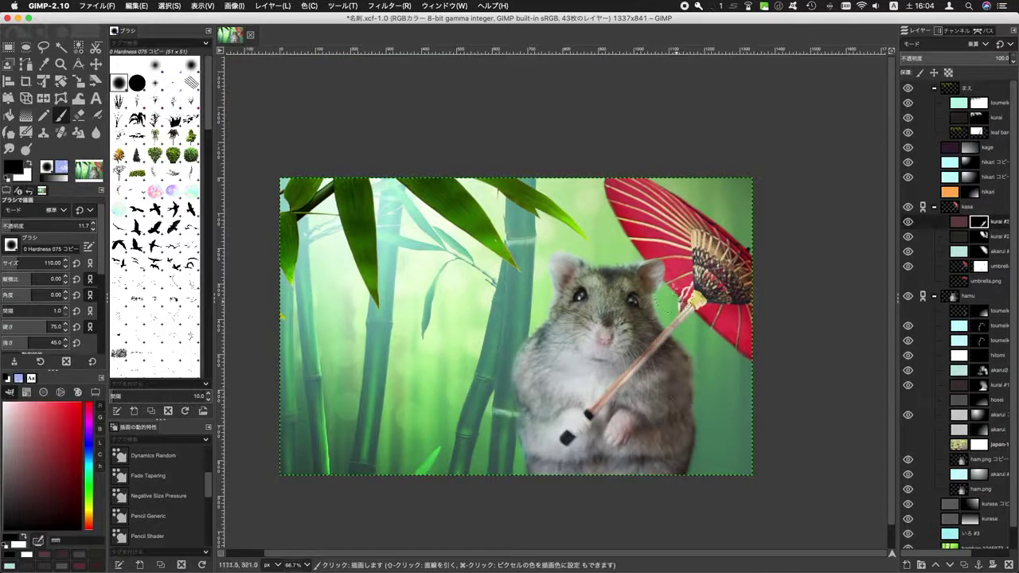
{"action": "scroll", "coordinate": [721, 370], "scroll_direction": "down", "scroll_amount": 1, "text": "ctrl"}
{"action": "left_click", "coordinate": [959, 266]}
- Duplicate umbrella.png, Gaussian-blur the copy, then select the lower bamboo background layer
{"action": "right_click", "coordinate": [959, 266]}
{"action": "left_click", "coordinate": [916, 106]}
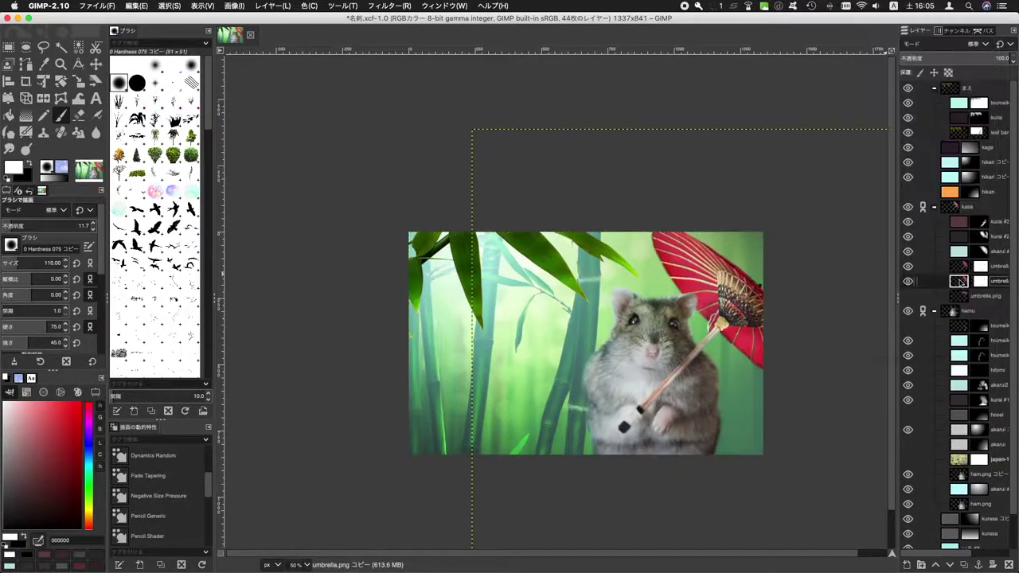
{"action": "key", "text": "ctrl+shift+f"}
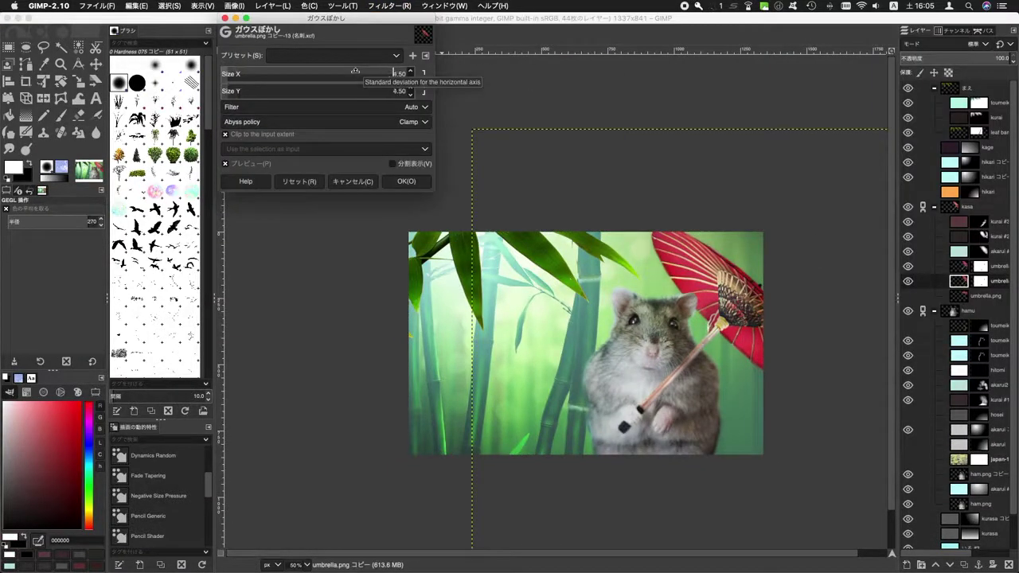
{"action": "left_click", "coordinate": [406, 180]}
{"action": "right_click", "coordinate": [960, 281]}
{"action": "left_click", "coordinate": [955, 207]}
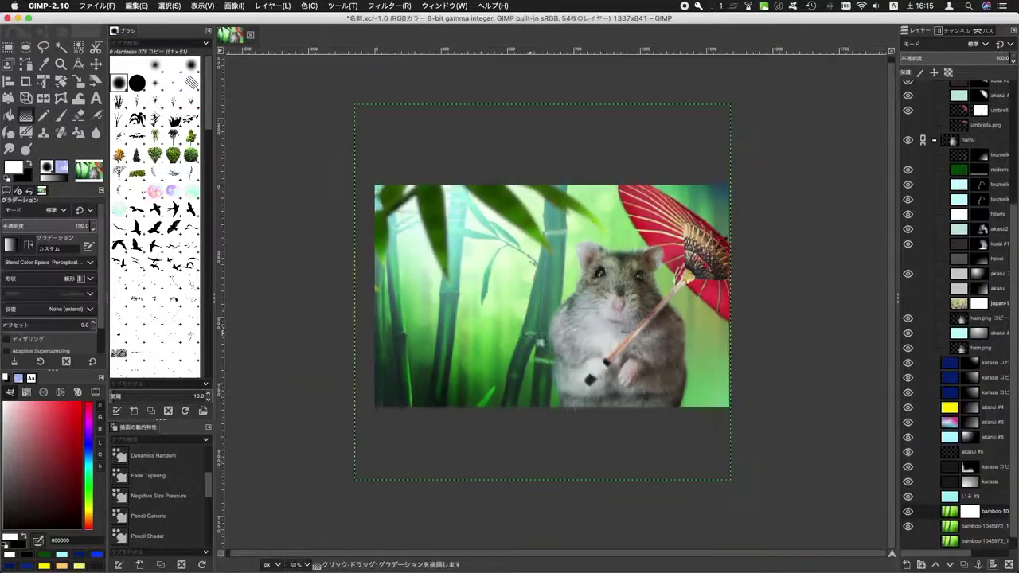
{"action": "key", "text": "m"}
{"action": "left_click", "coordinate": [706, 416]}
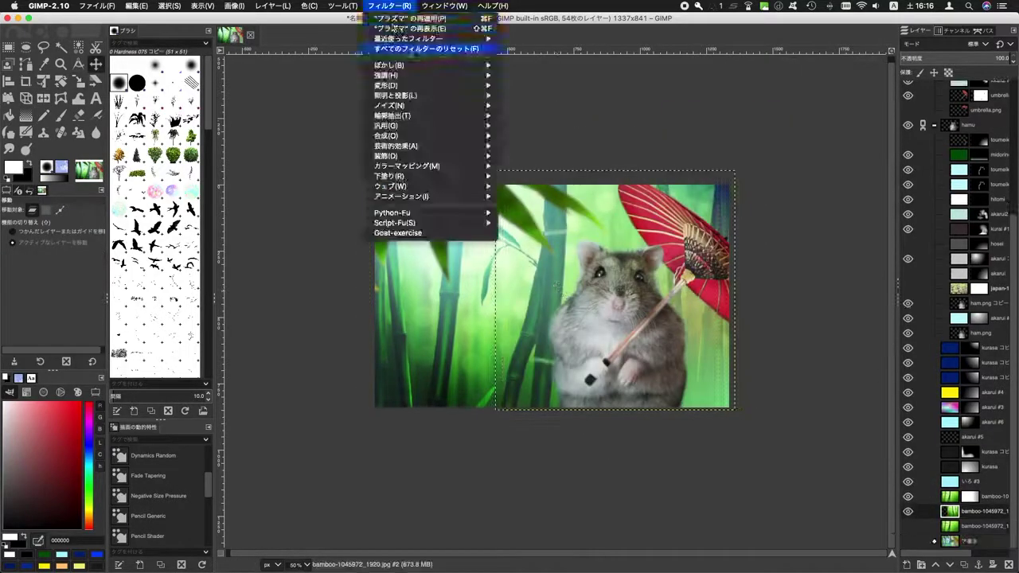
- Select the moya mist layer's mask, then return to the leaf bamboo trim.png #2 layer
{"action": "left_click", "coordinate": [393, 27]}
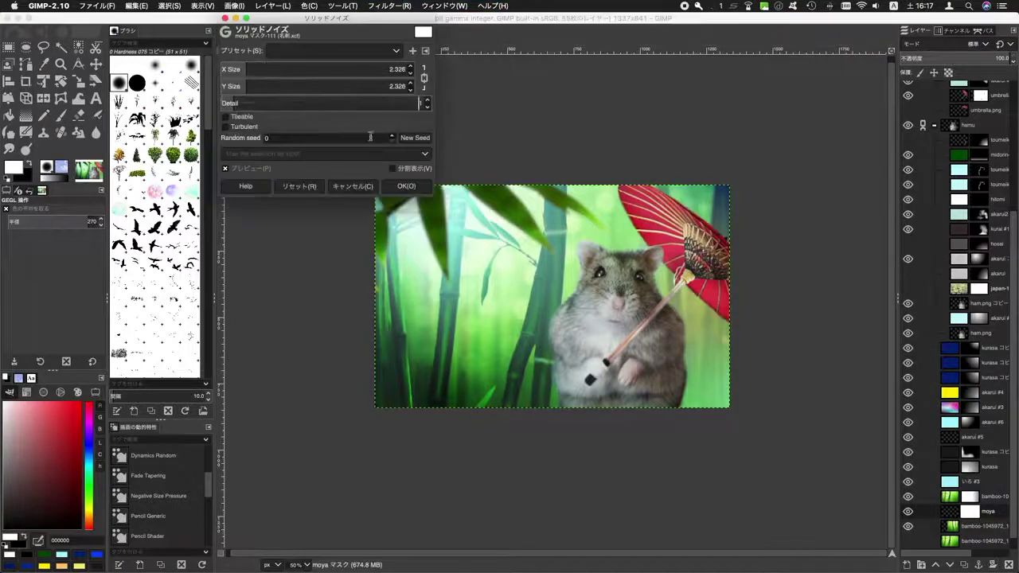
{"action": "left_click", "coordinate": [988, 496]}
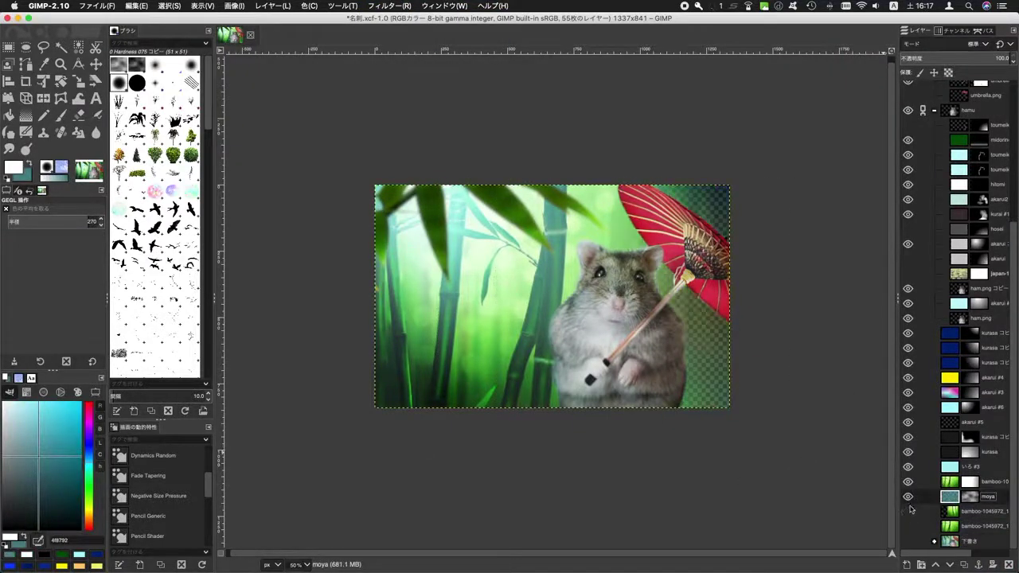
{"action": "left_click", "coordinate": [969, 496]}
{"action": "key", "text": "m"}
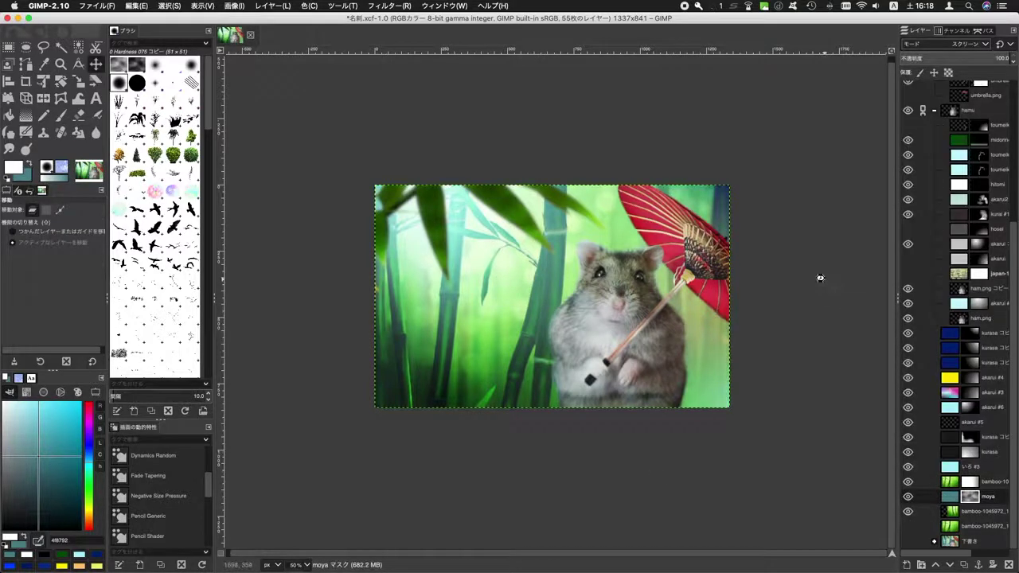
{"action": "key", "text": "ctrl+z"}
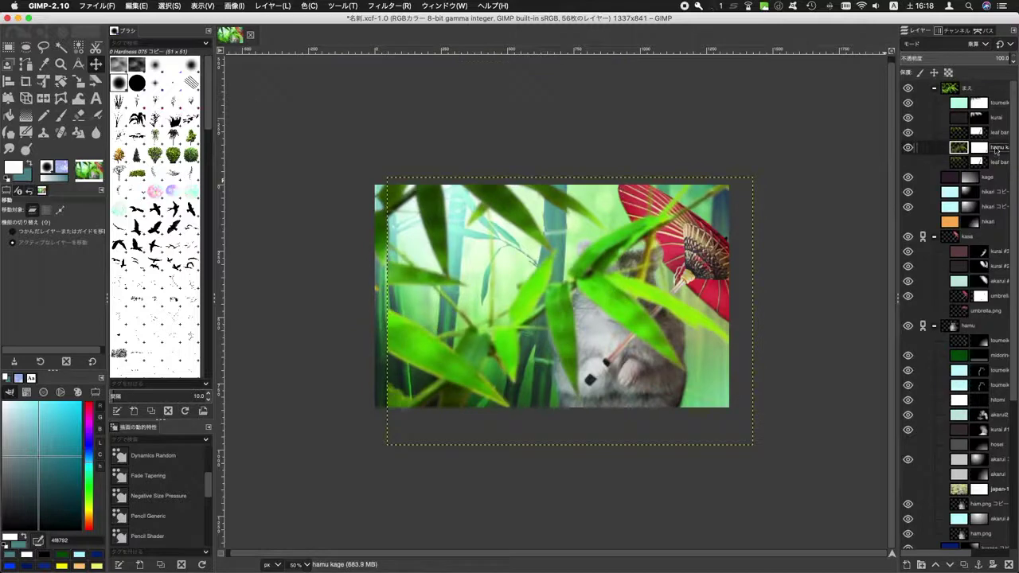
- Scale the leaf layer copy and darken it with Curves into a shadow
{"action": "key", "text": "shift+s"}
{"action": "left_click", "coordinate": [620, 384]}
{"action": "key", "text": "Return"}
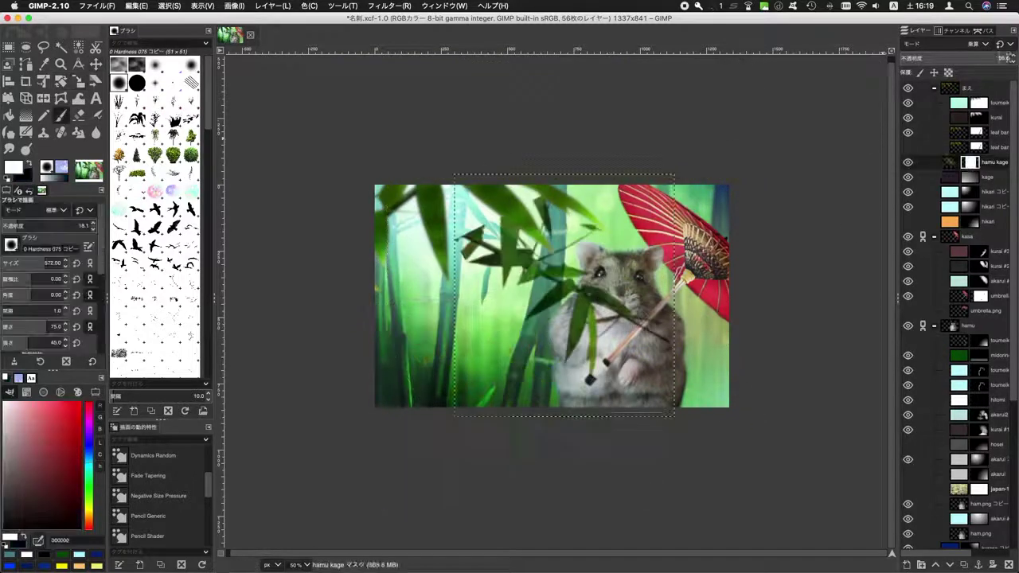
{"action": "left_click_drag", "start_coordinate": [285, 141], "coordinate": [288, 177]}
{"action": "key", "text": "Return"}
- Move the leaf shadow over the hamster, add a mask, and apply Gaussian Blur
{"action": "key", "text": "m"}
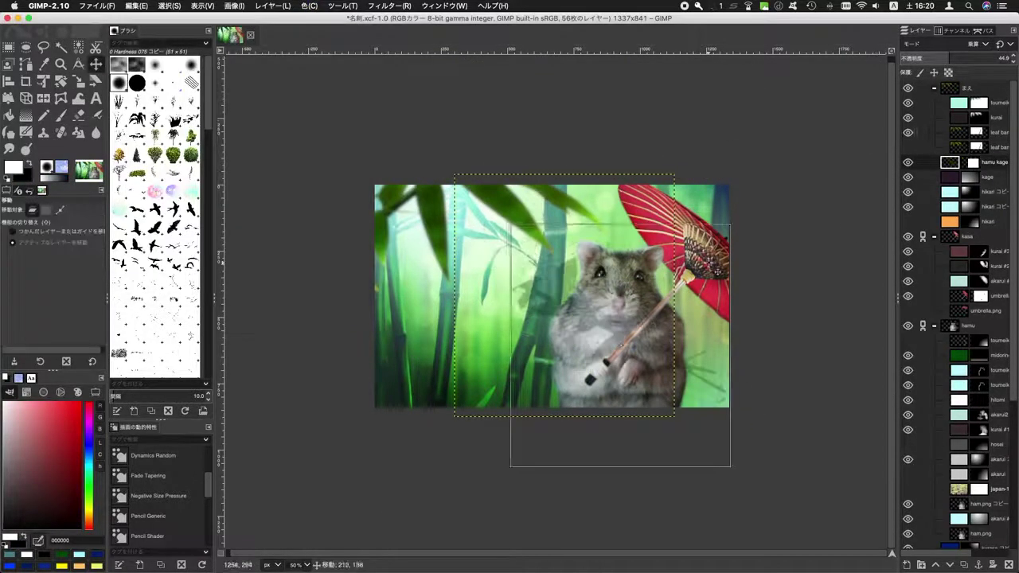
{"action": "mouse_move", "coordinate": [767, 282]}
{"action": "left_mouse_down"}
{"action": "mouse_move", "coordinate": [666, 281]}
{"action": "mouse_move", "coordinate": [589, 253]}
{"action": "left_mouse_up"}
{"action": "right_click", "coordinate": [978, 326]}
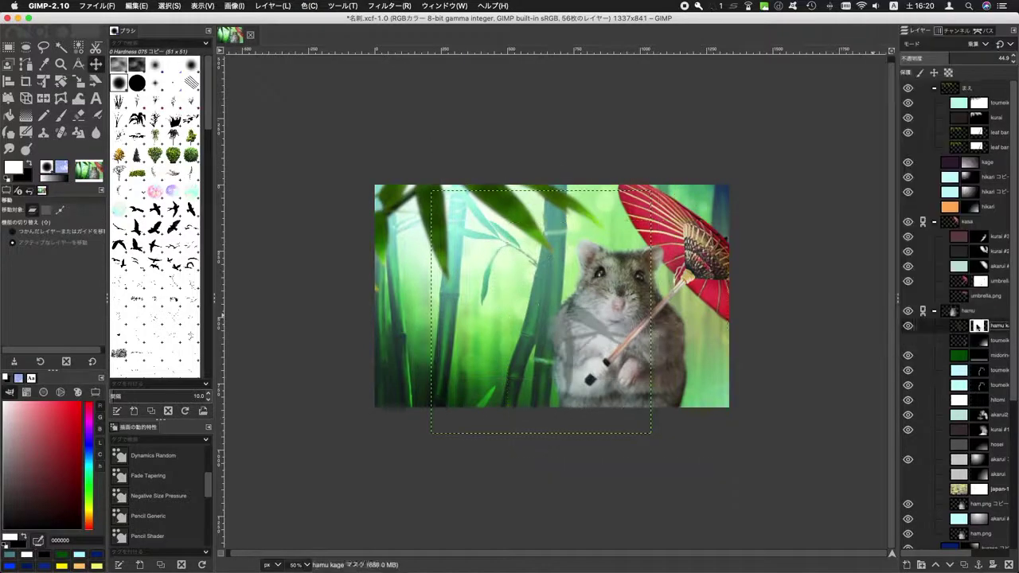
{"action": "key", "text": "g"}
{"action": "left_click", "coordinate": [392, 5]}
{"action": "left_click", "coordinate": [417, 28]}
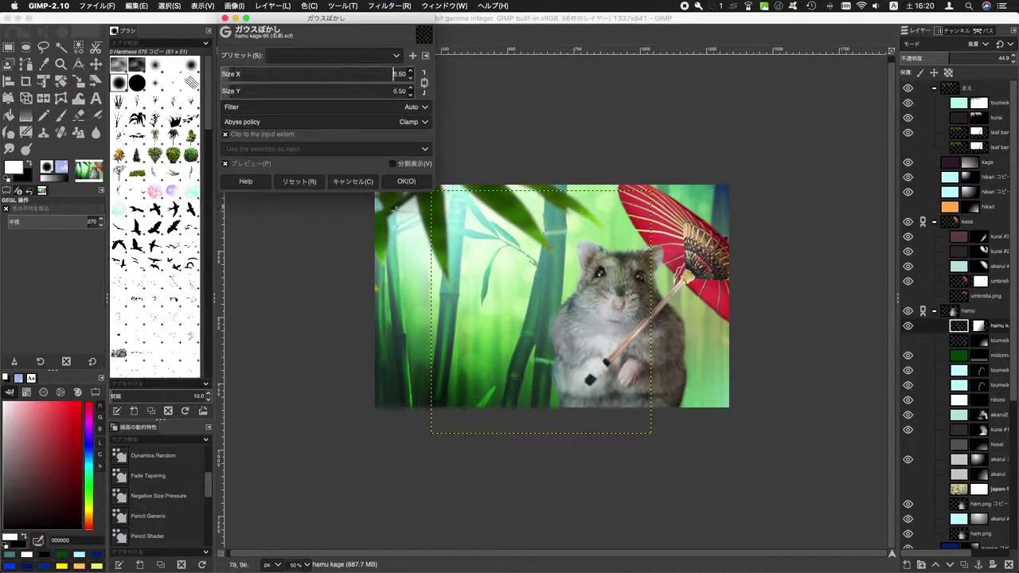
{"action": "left_click", "coordinate": [343, 173]}
- Fade the shadow's mask with a gradient across the hamster and blur it once more
{"action": "left_click_drag", "start_coordinate": [480, 288], "coordinate": [671, 398]}
{"action": "left_click_drag", "start_coordinate": [513, 280], "coordinate": [845, 528]}
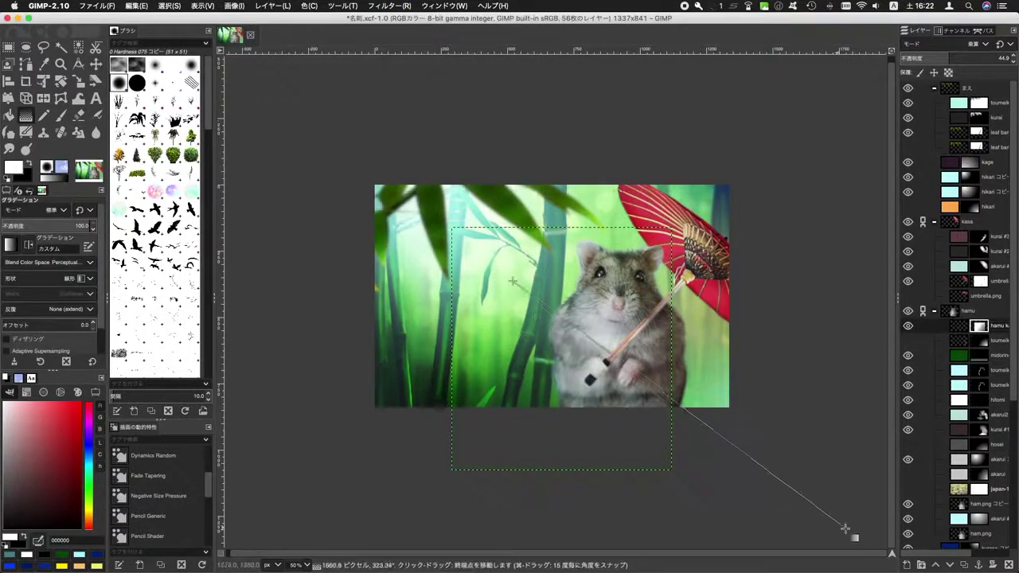
{"action": "left_click", "coordinate": [959, 326]}
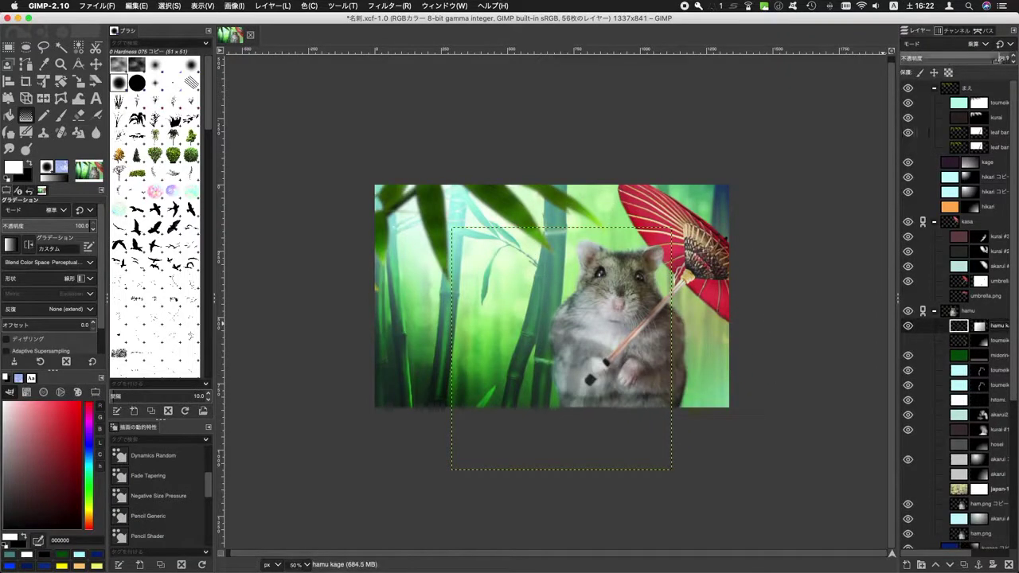
{"action": "key", "text": "shift+u"}
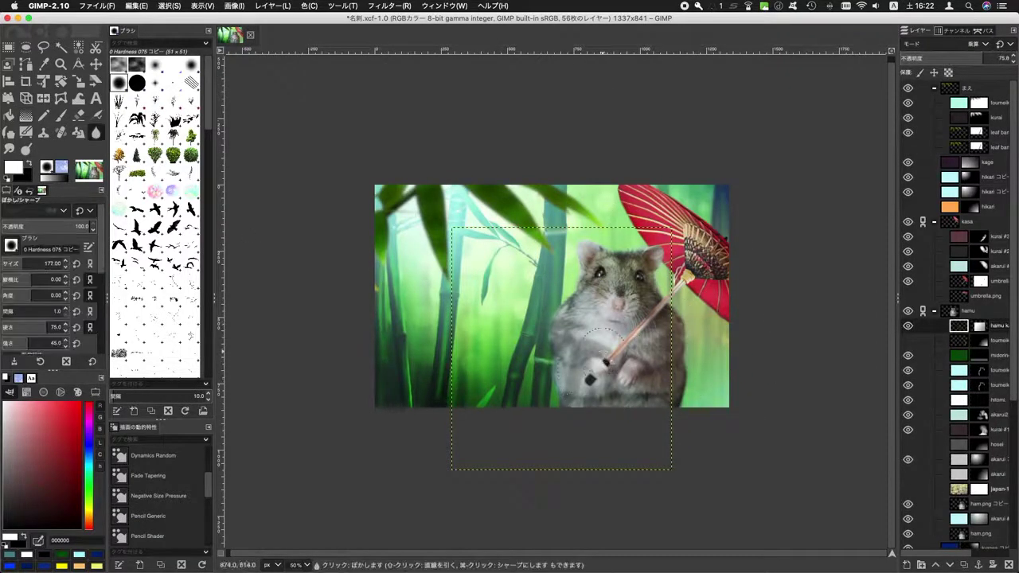
{"action": "key", "text": "ctrl+shift+f"}
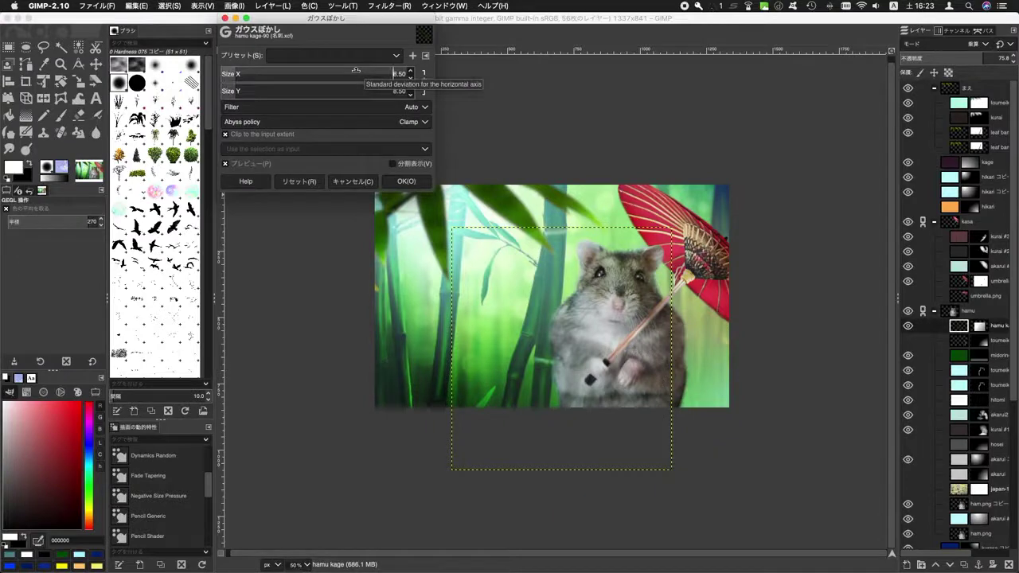
{"action": "left_click", "coordinate": [406, 180]}
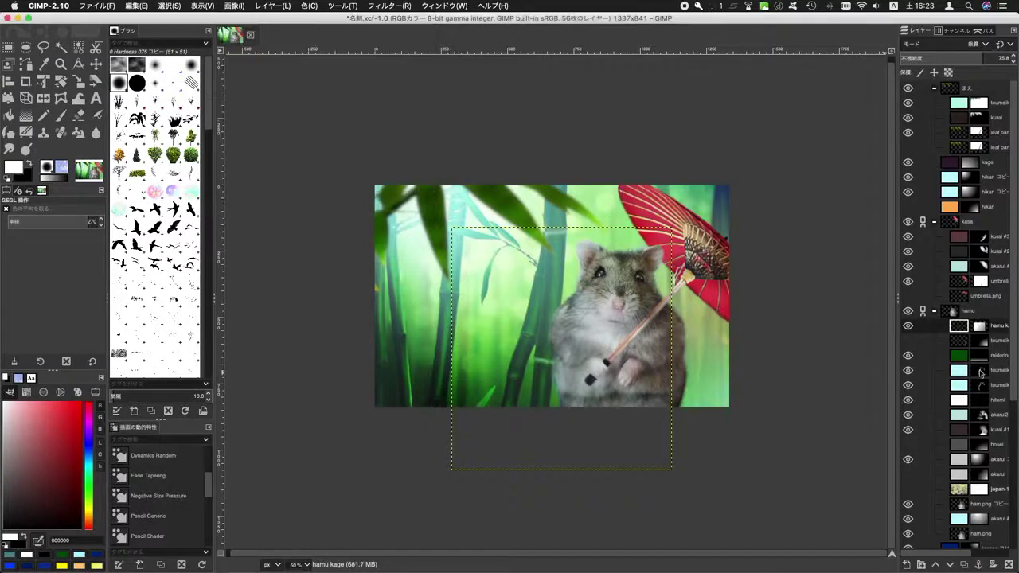
{"action": "left_click", "coordinate": [980, 370]}
{"action": "key", "text": "p"}
{"action": "key", "text": "1"}
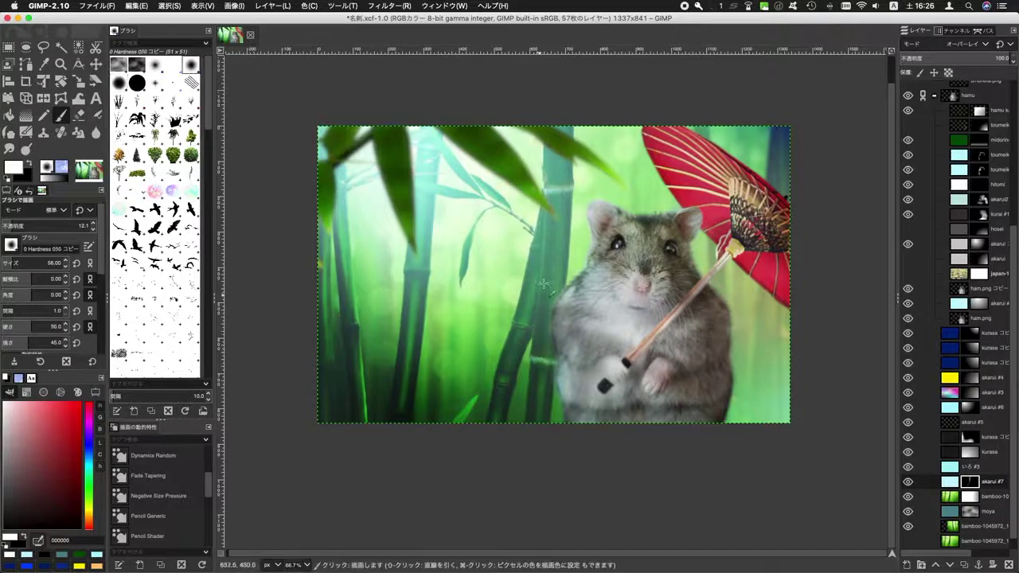
- Brush light onto the central and left bamboo stalks, then create the kurai #4 layer
{"action": "left_click_drag", "start_coordinate": [540, 255], "coordinate": [515, 431]}
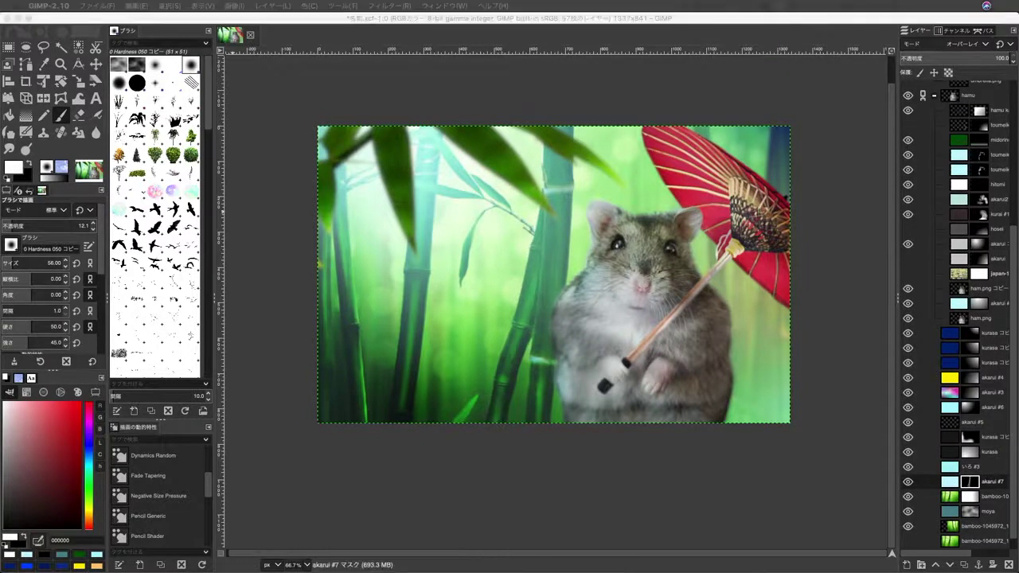
{"action": "left_click_drag", "start_coordinate": [343, 262], "coordinate": [365, 418]}
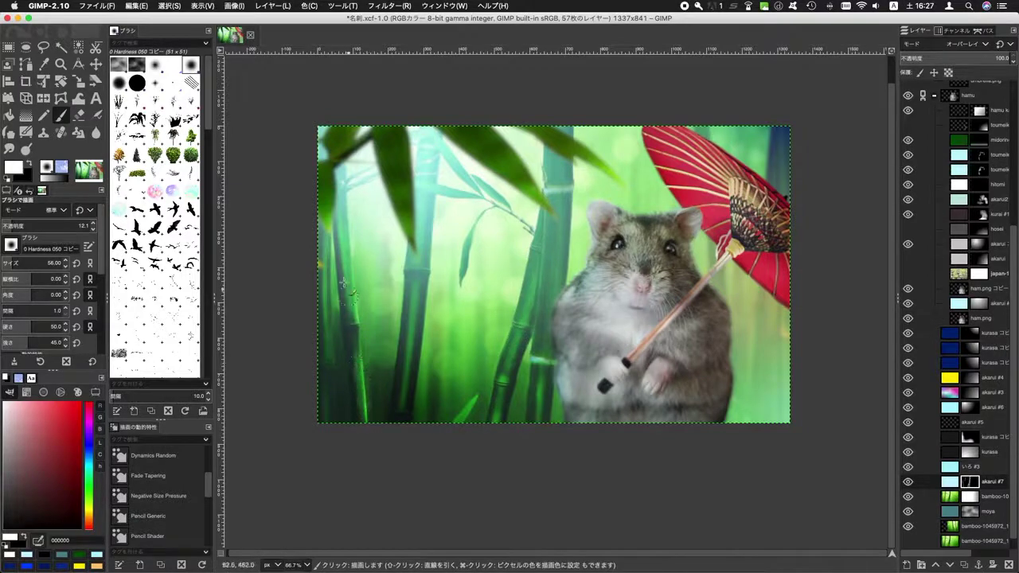
{"action": "key", "text": "shift+ctrl+n"}
{"action": "left_click", "coordinate": [28, 544]}
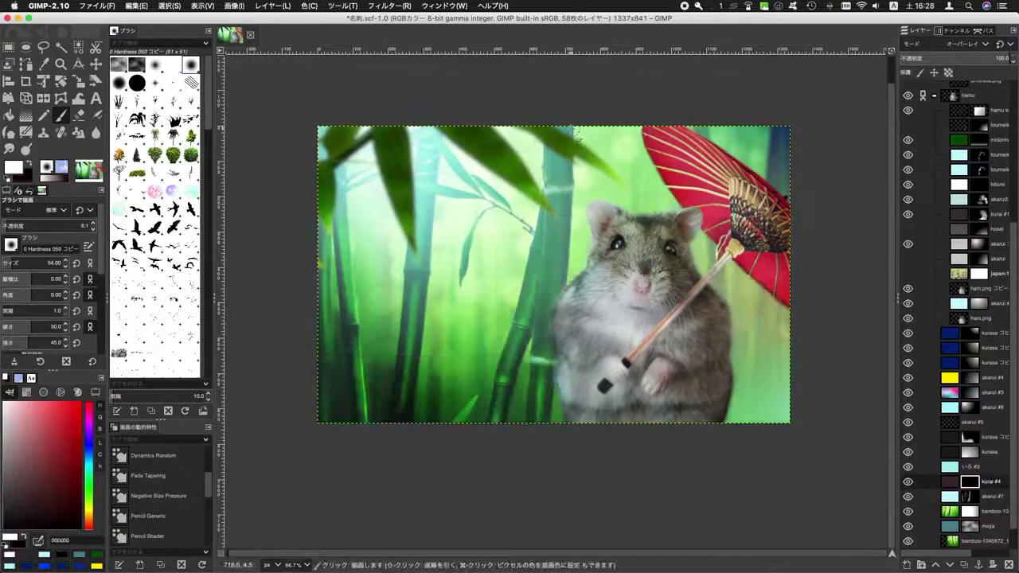